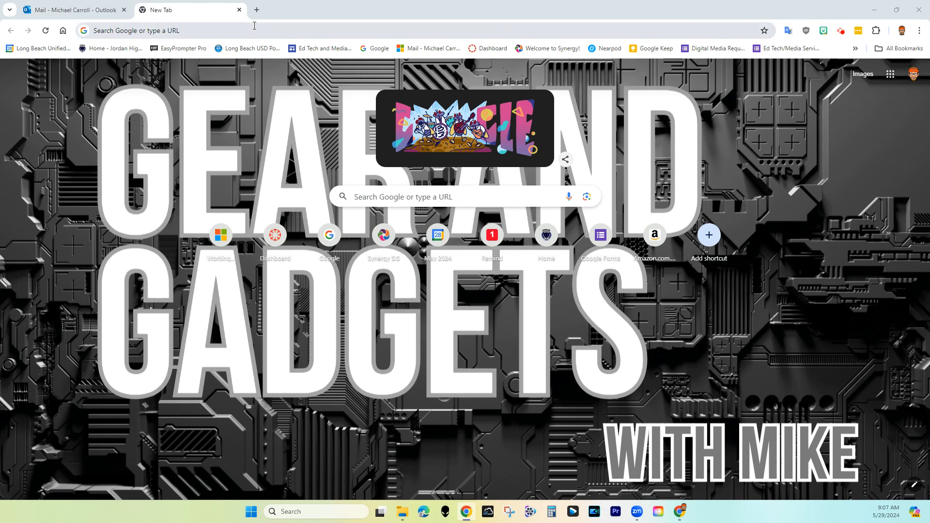
Open the Canvas dashboard, leave student view, and open the Photo and Video 1-2 (TEST CLASS) course
click(489, 49)
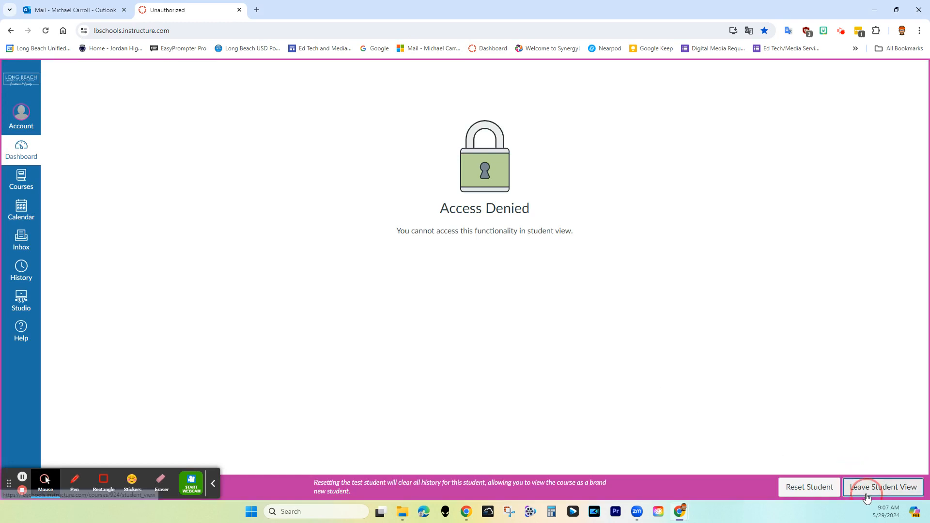
click(869, 492)
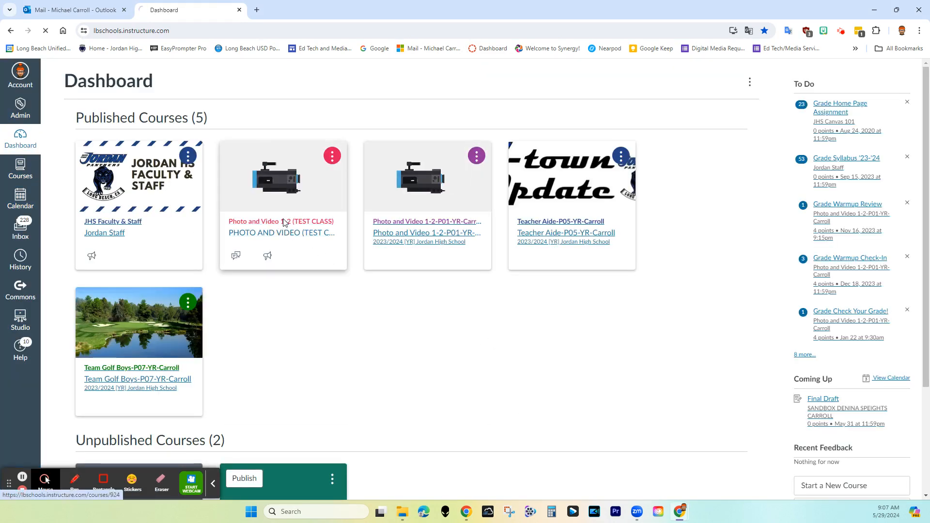
click(283, 222)
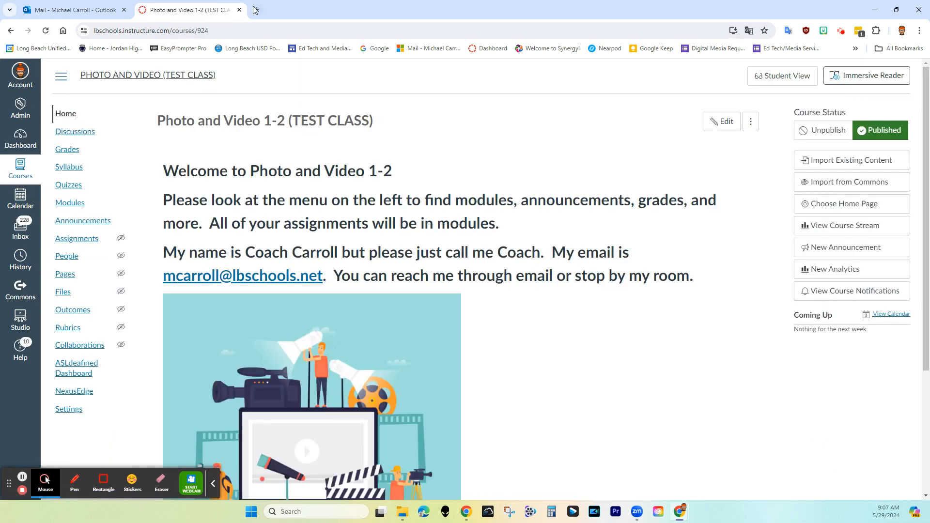
Open Google Forms in a new browser tab and open the Daily Attendance-Student Check in/Check out Form 2023/2024
click(256, 9)
click(890, 74)
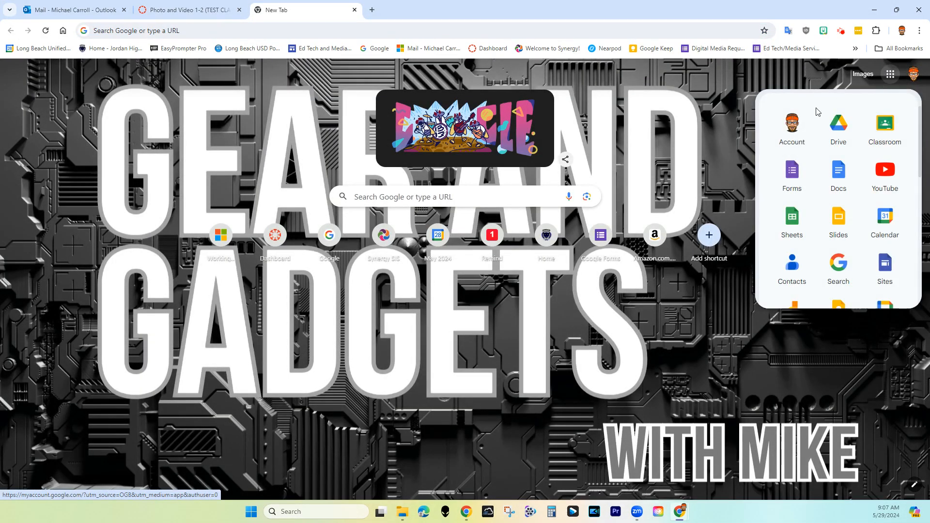
click(792, 170)
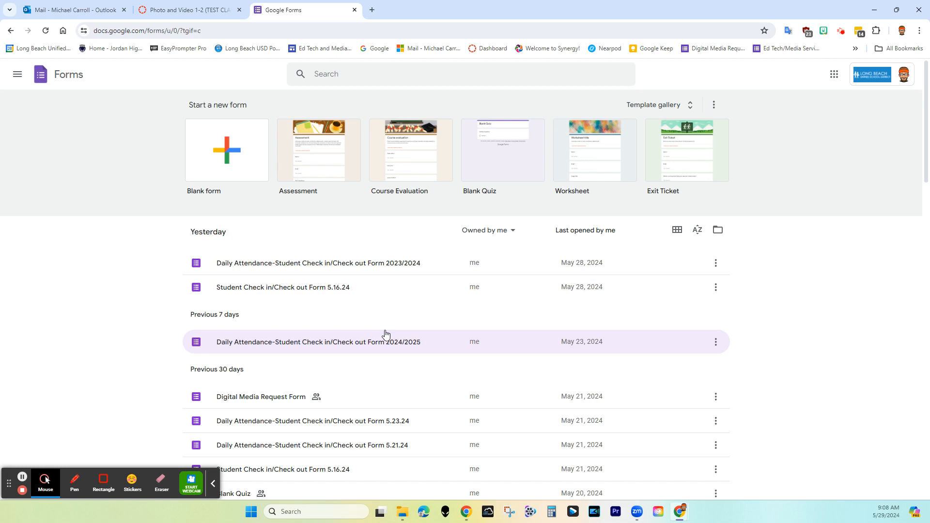
click(364, 266)
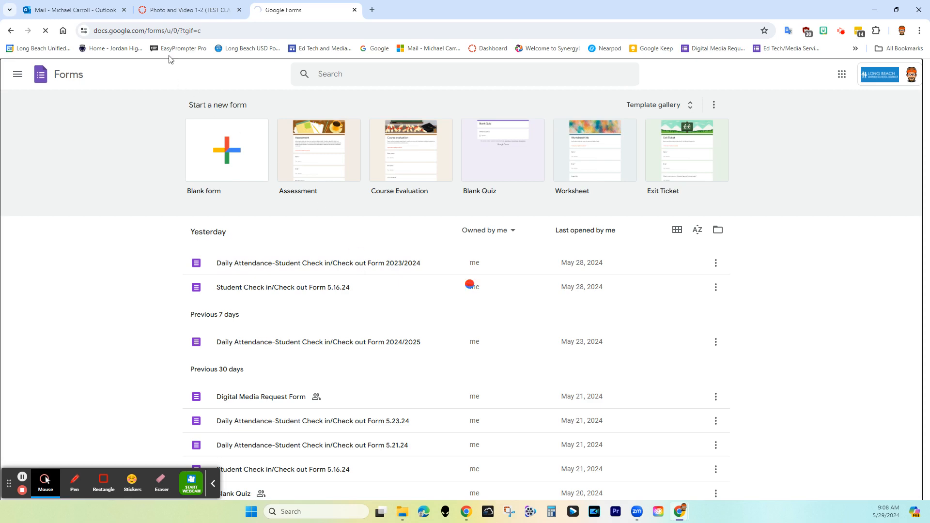
Switch back to the Canvas course and start a new assignment named Test Quiz
click(170, 13)
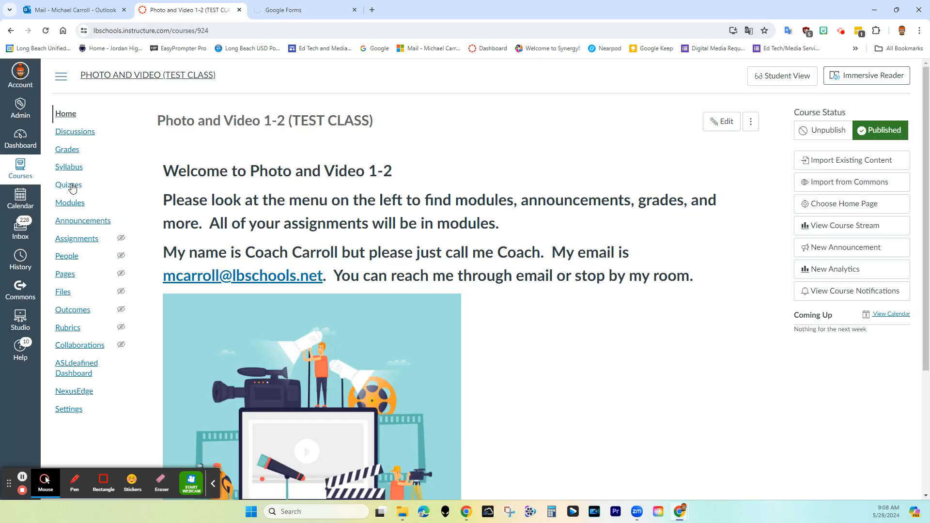
click(68, 242)
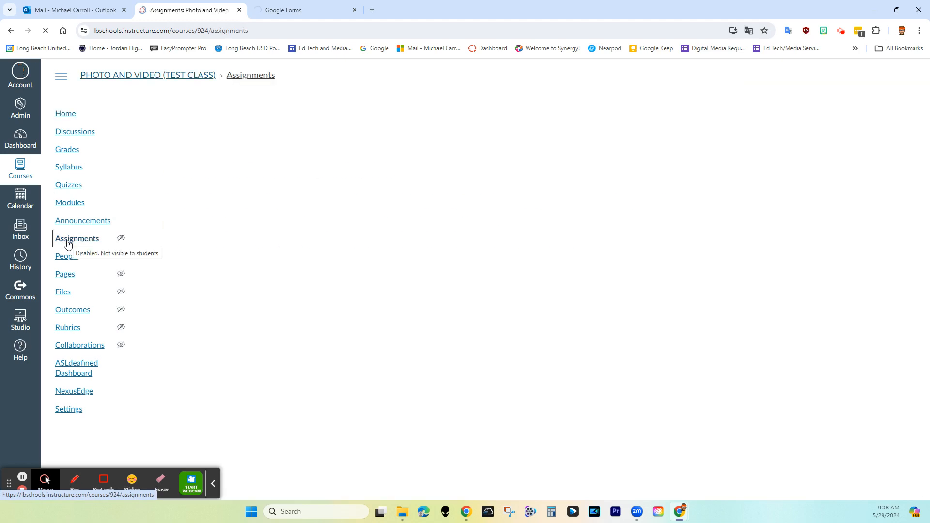
click(852, 125)
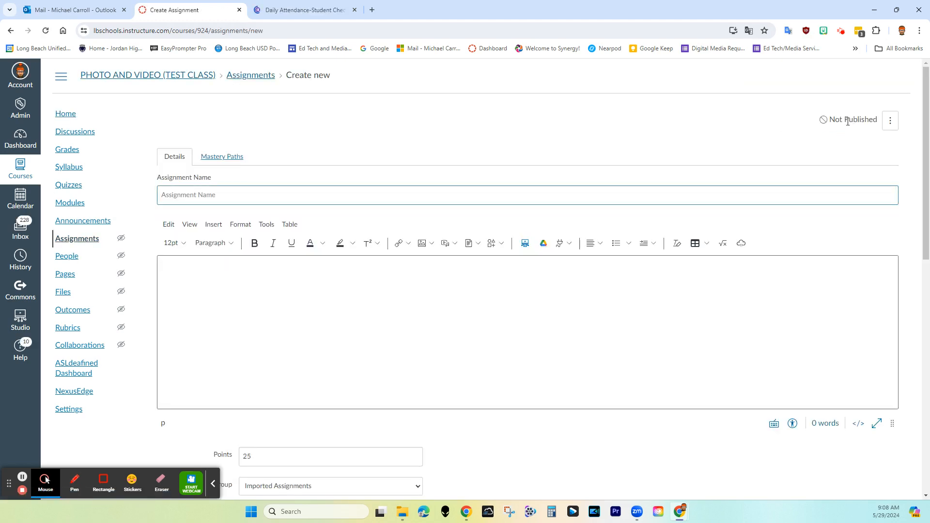
scroll(257, 144, down, 1)
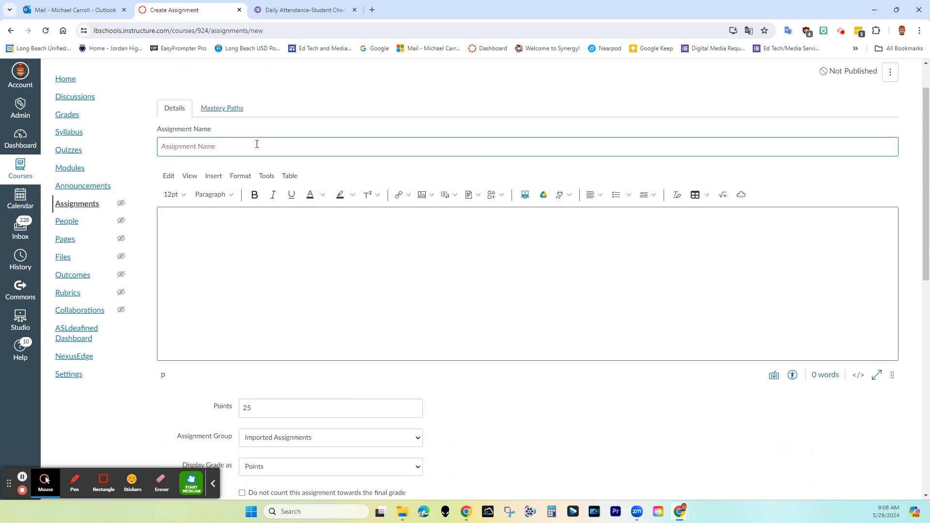
text(Test Qu)
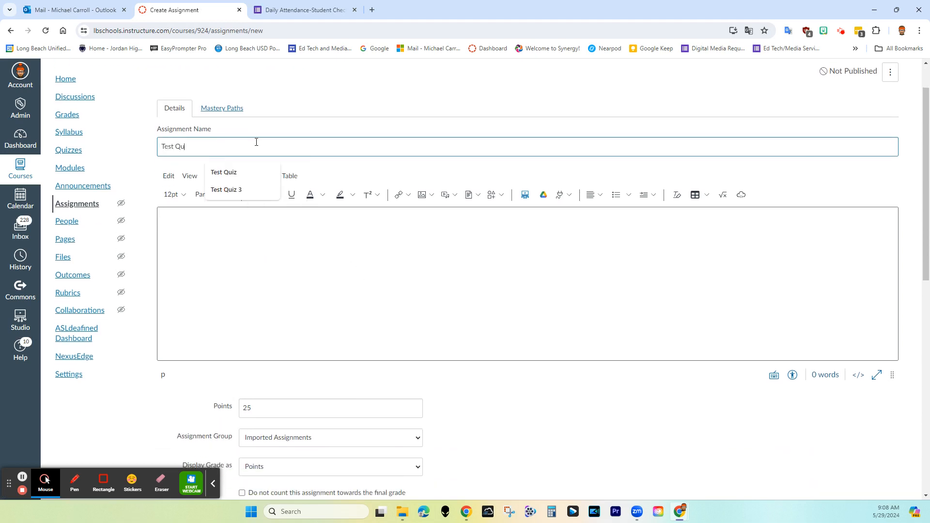
text(iz)
click(279, 218)
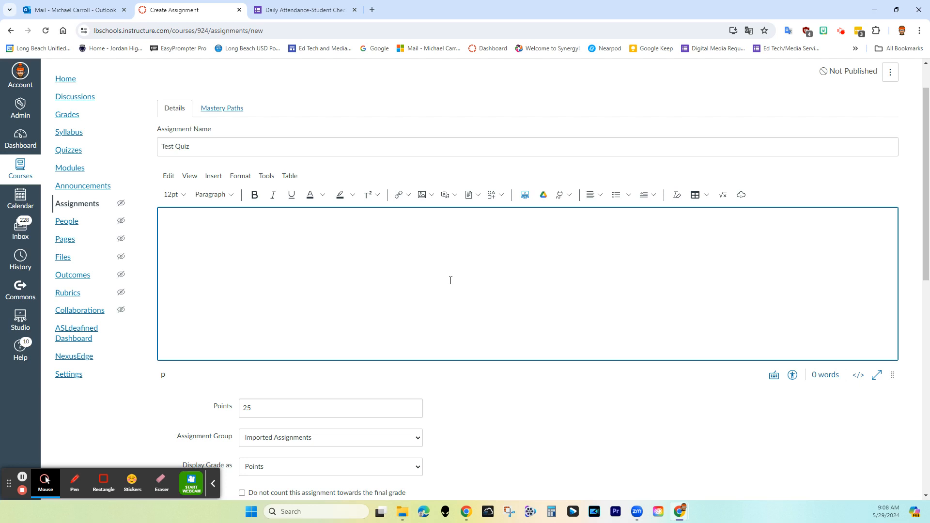
scroll(459, 335, down, 4)
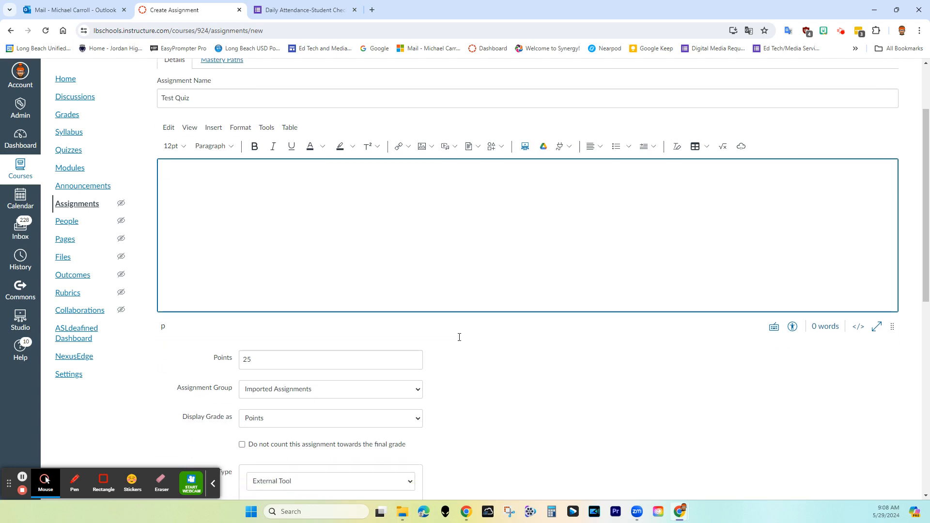
scroll(460, 342, down, 4)
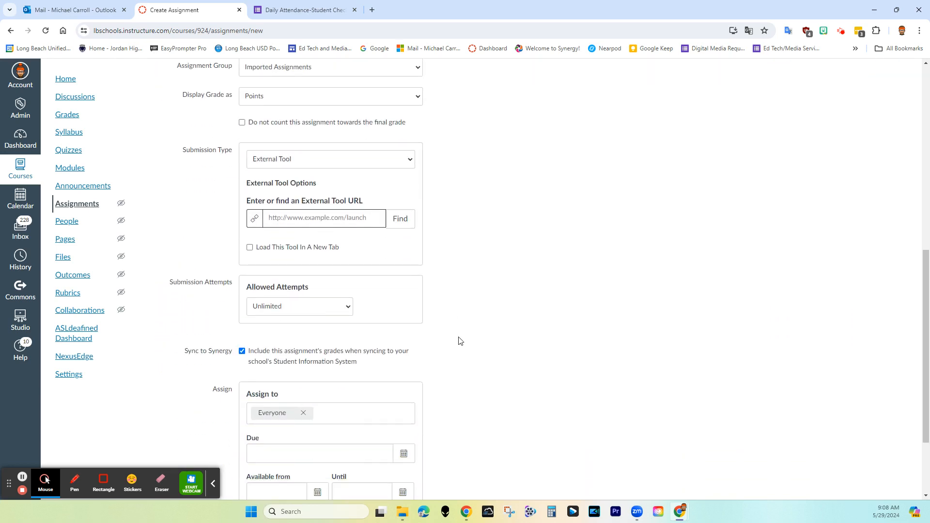
scroll(460, 342, up, 4)
scroll(436, 337, up, 2)
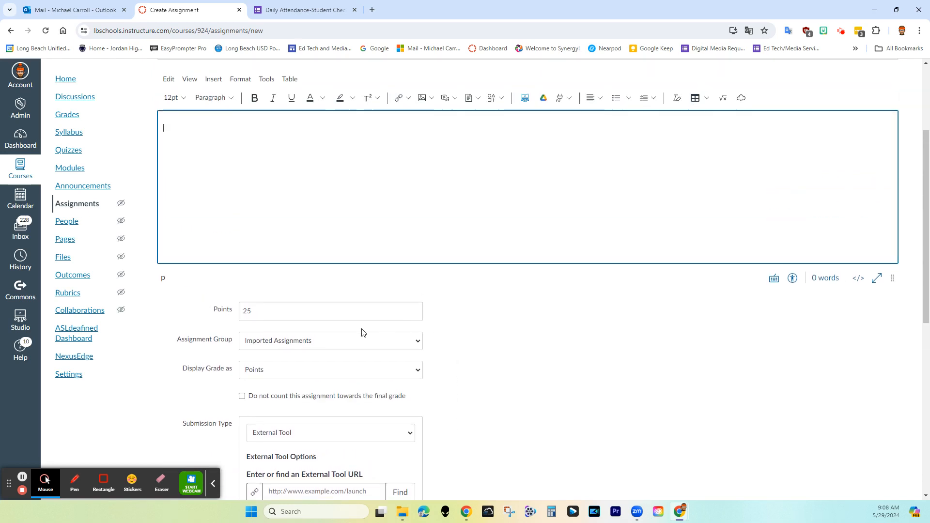
click(298, 346)
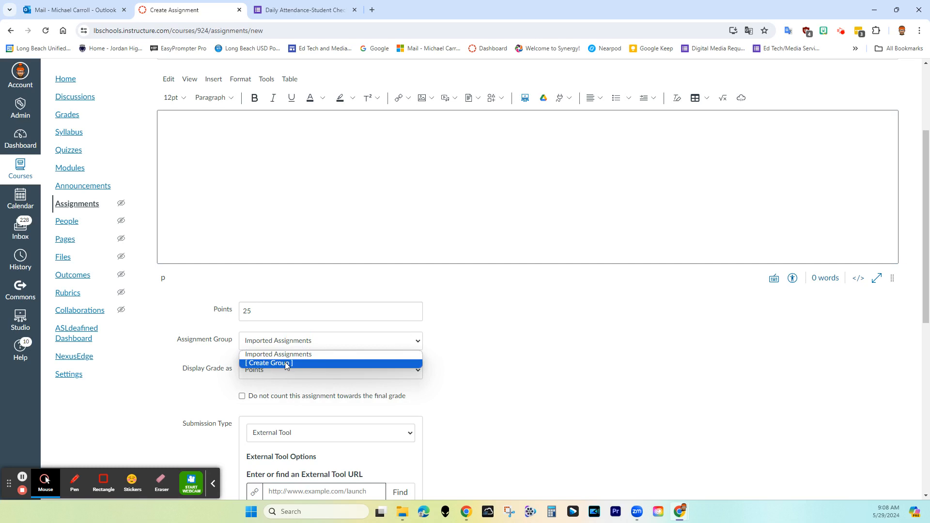
click(286, 363)
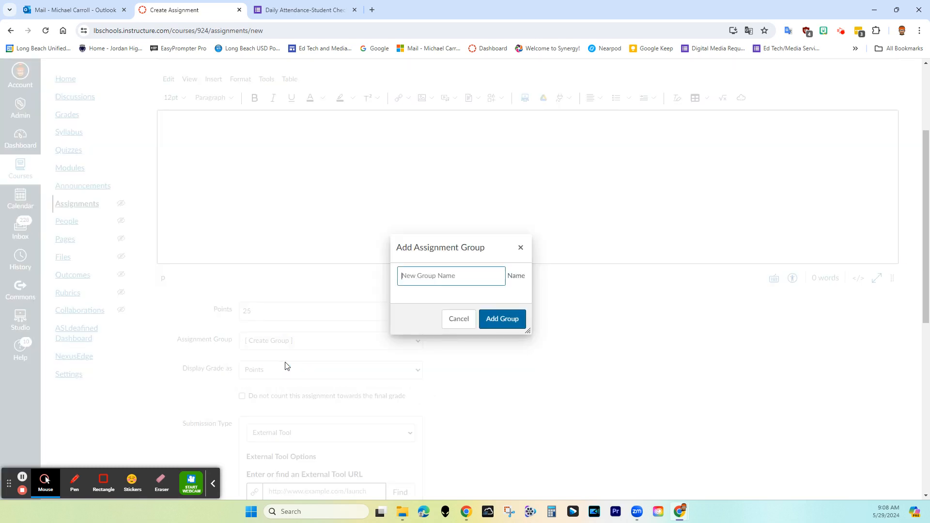
click(468, 324)
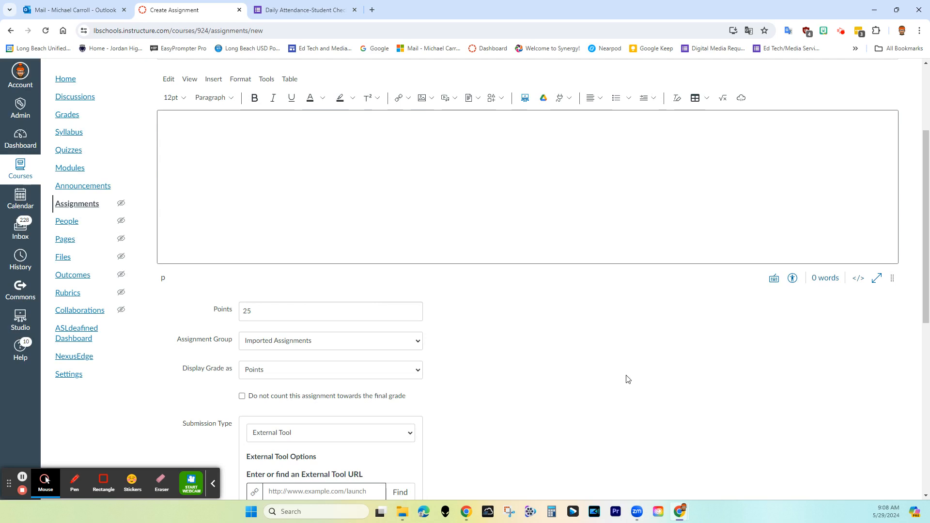
Review the assignment's points, submission type, allowed attempts, Synergy sync and assign settings, and return to the empty description
scroll(625, 380, down, 2)
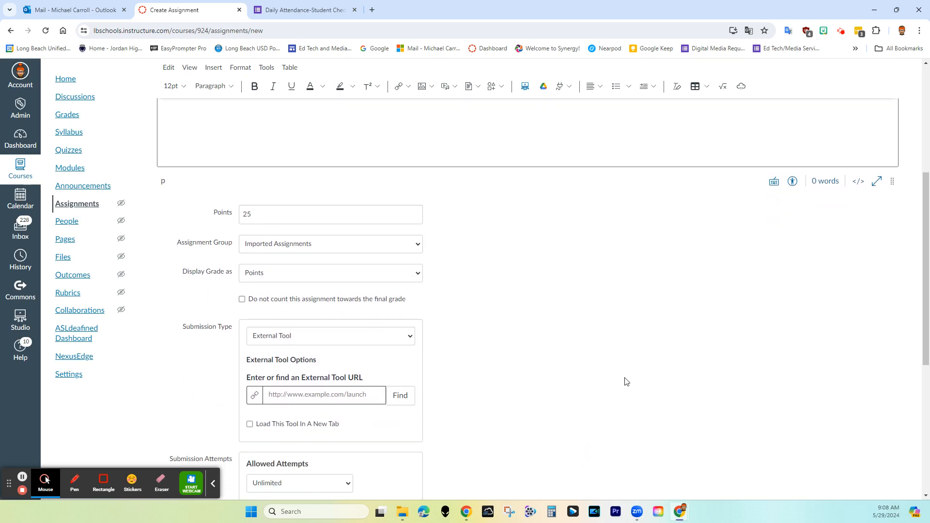
scroll(631, 374, down, 1)
scroll(632, 374, down, 1)
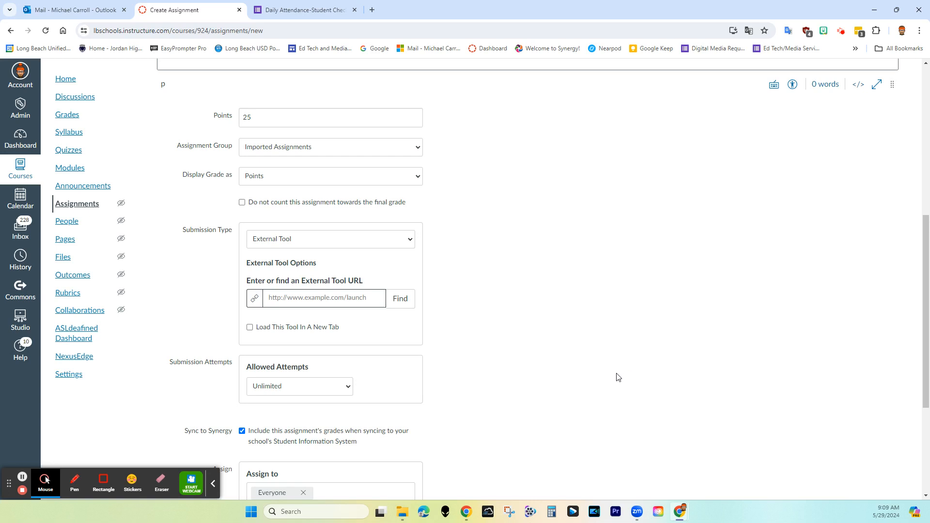
scroll(616, 380, down, 2)
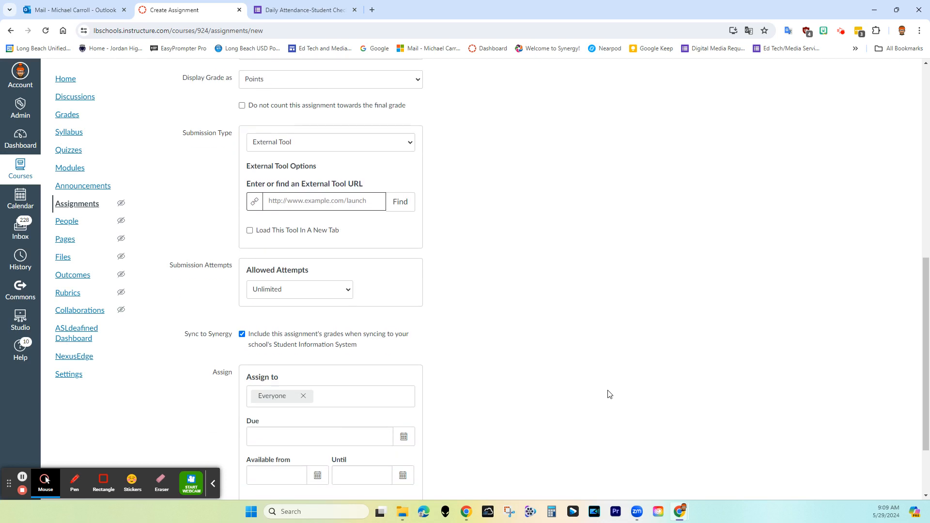
scroll(610, 409, up, 8)
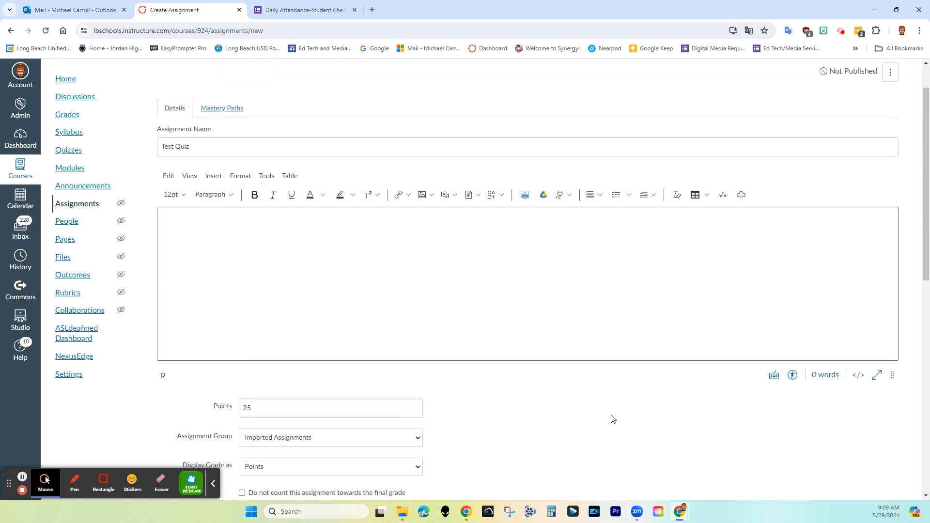
click(255, 227)
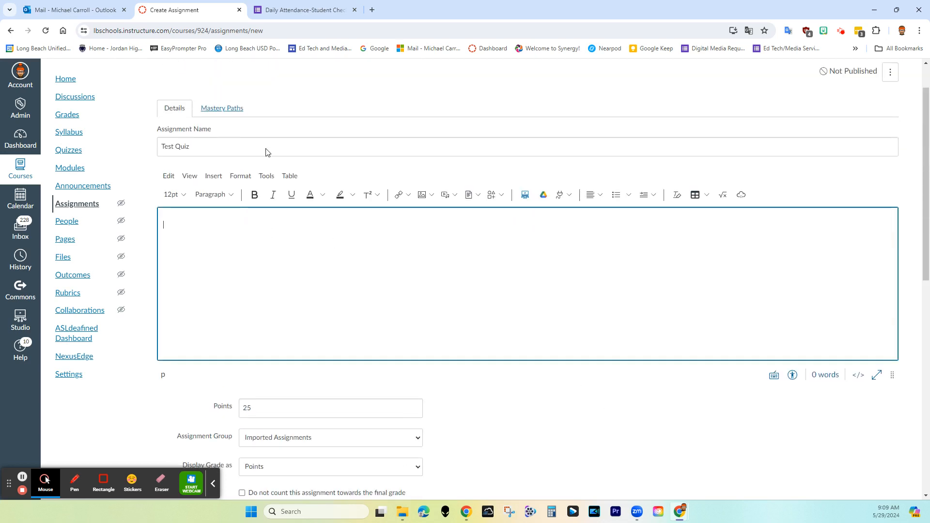
Switch to the Google Form, look over its questions, and copy its shareable link
click(297, 13)
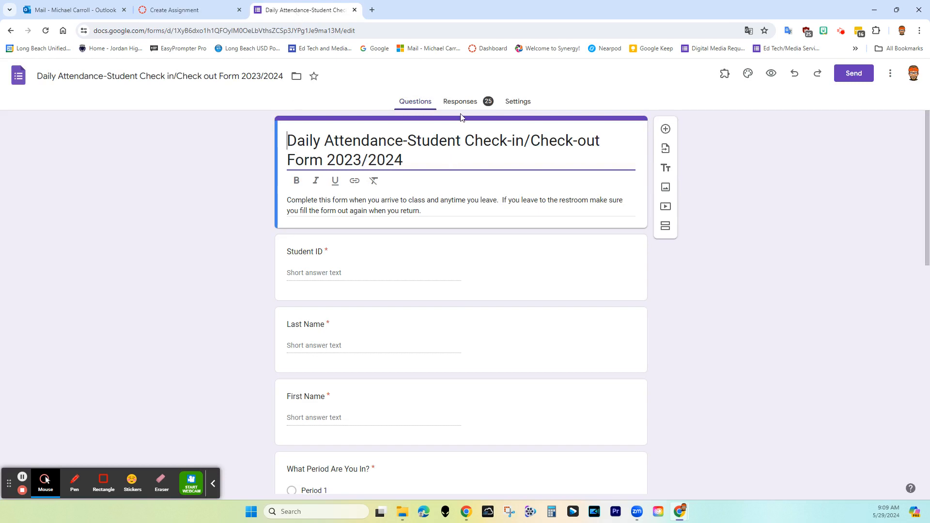
scroll(575, 386, down, 12)
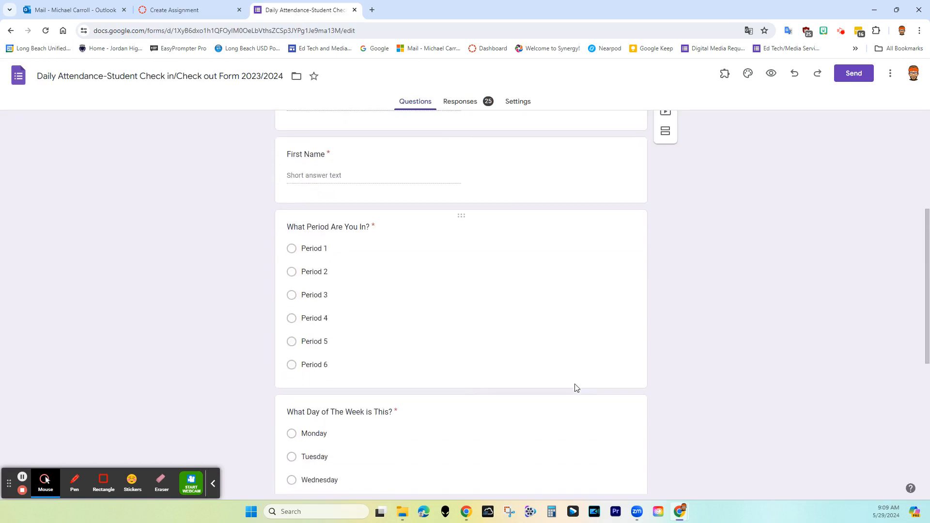
scroll(576, 387, up, 12)
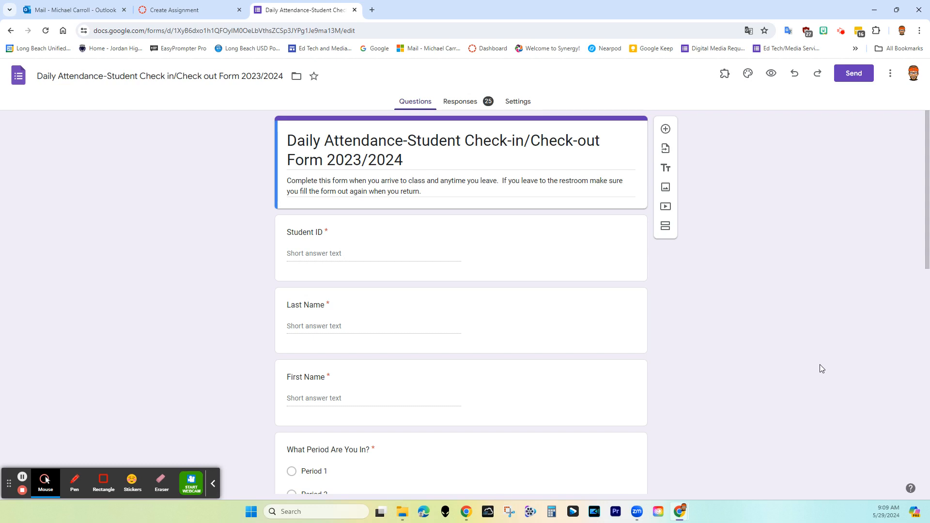
click(852, 77)
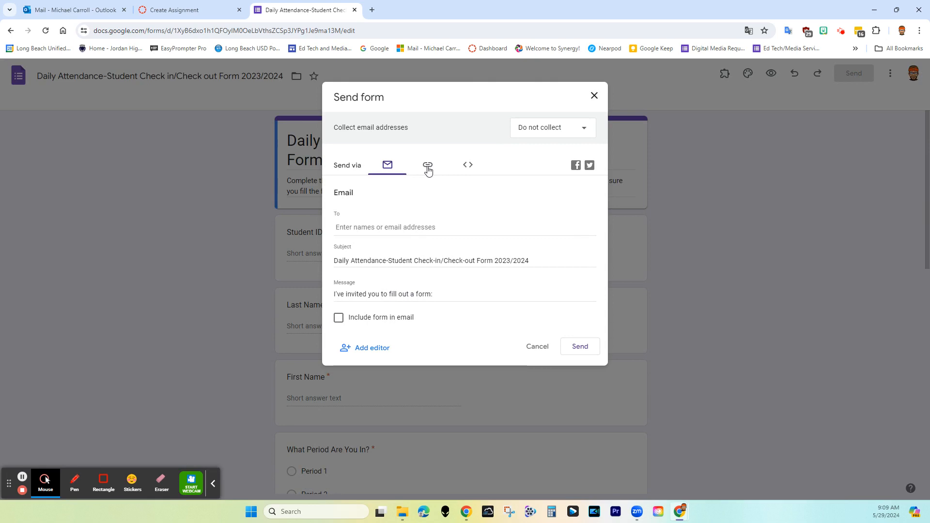
click(427, 166)
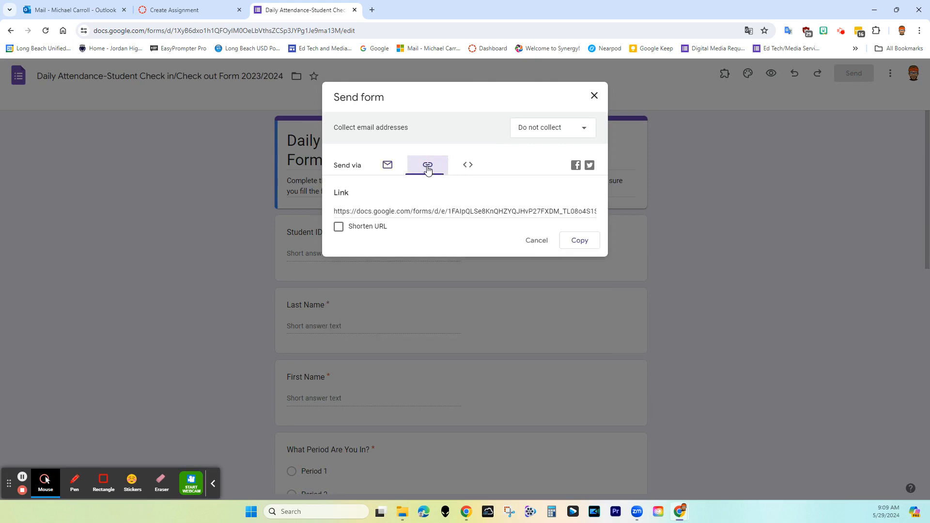
click(578, 245)
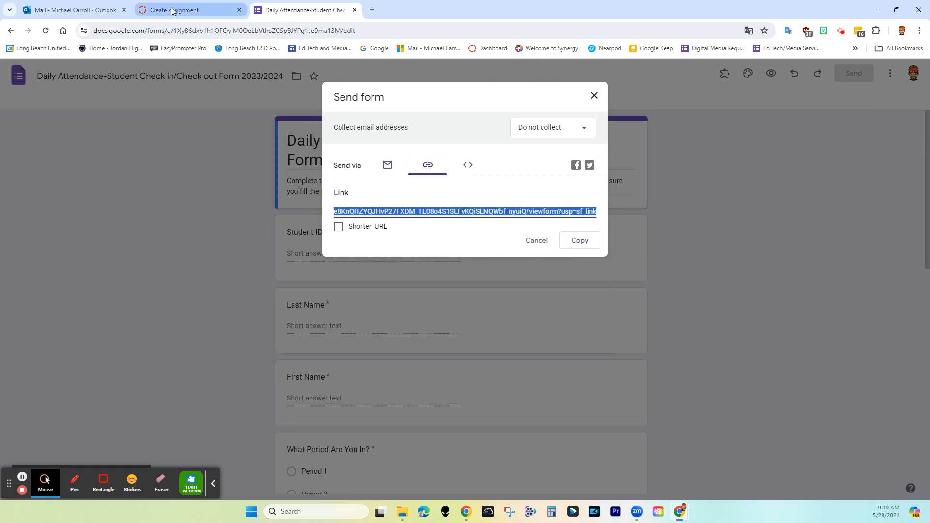
In the Canvas assignment description, enter Test Quiz, link that text to the copied form URL, and add blank lines below it
click(172, 11)
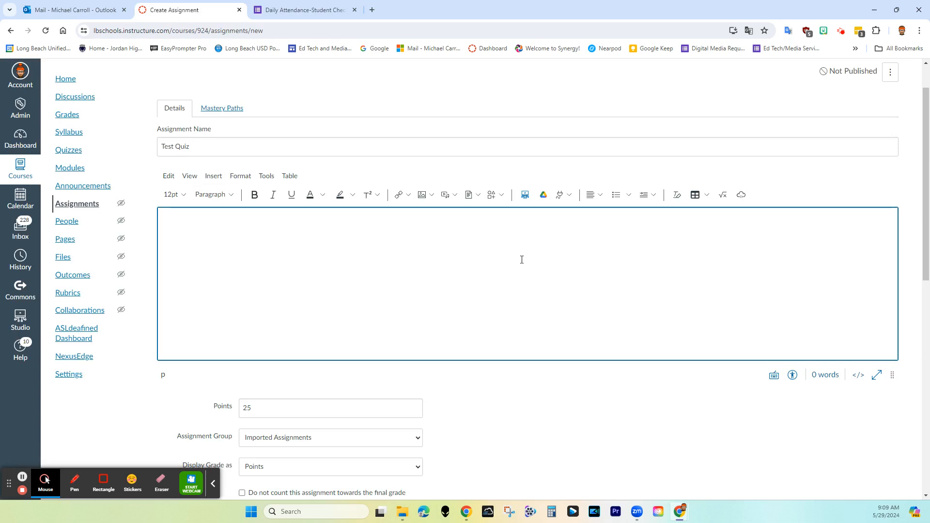
text(Test Quiz)
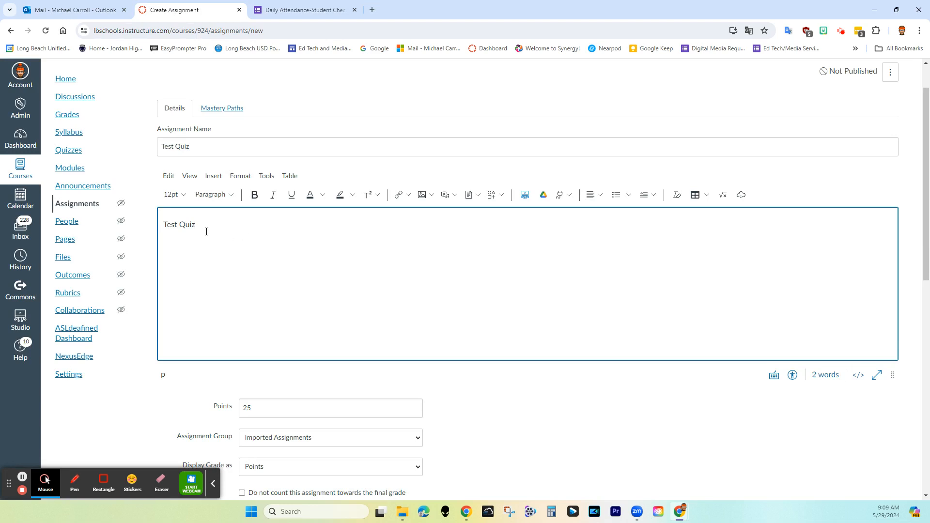
drag(199, 224, 156, 224)
click(397, 195)
click(403, 215)
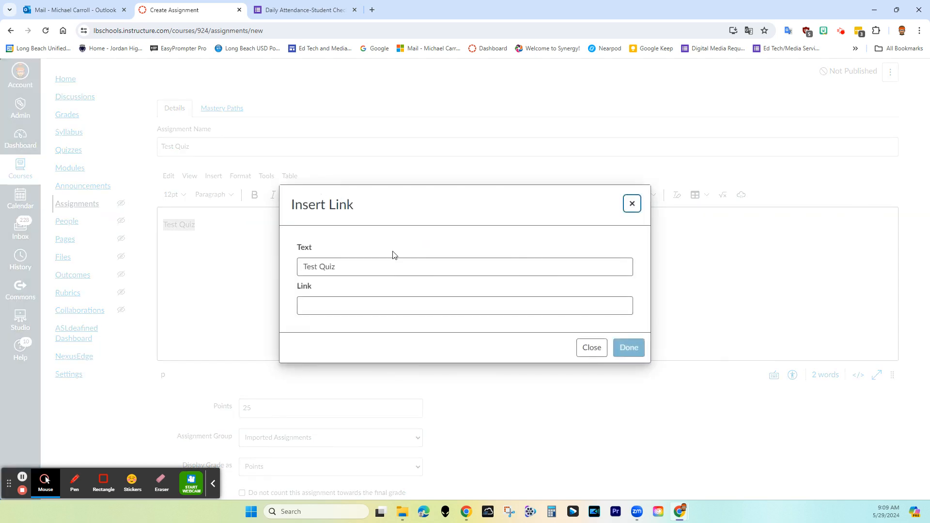
click(368, 310)
key(ctrl+v)
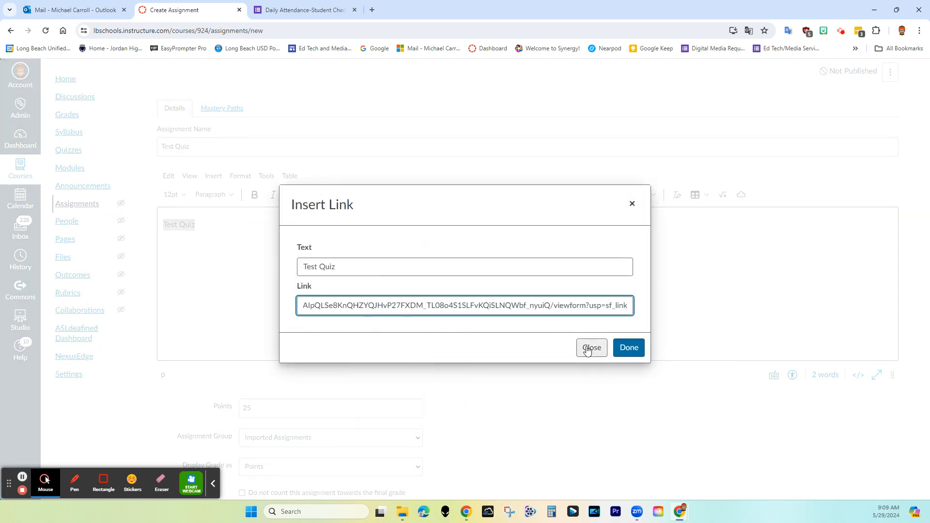
click(628, 350)
click(297, 239)
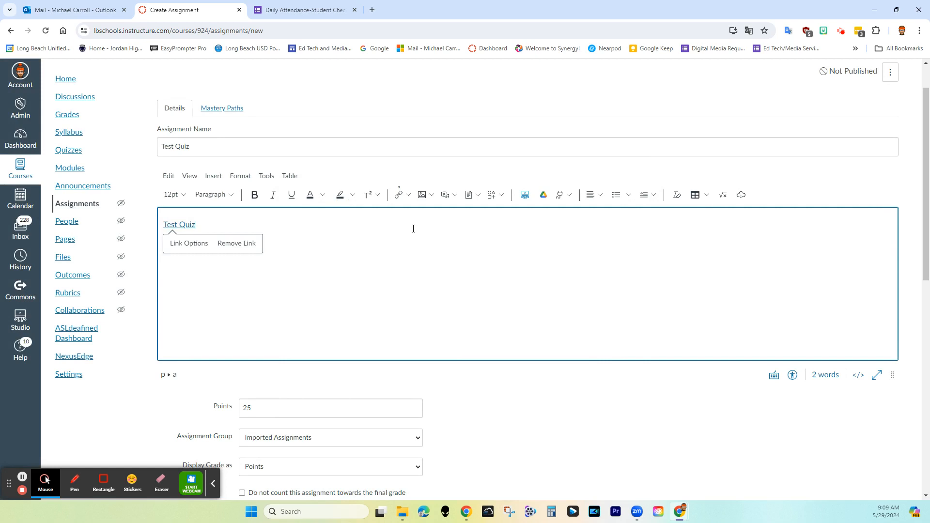
key(Return)
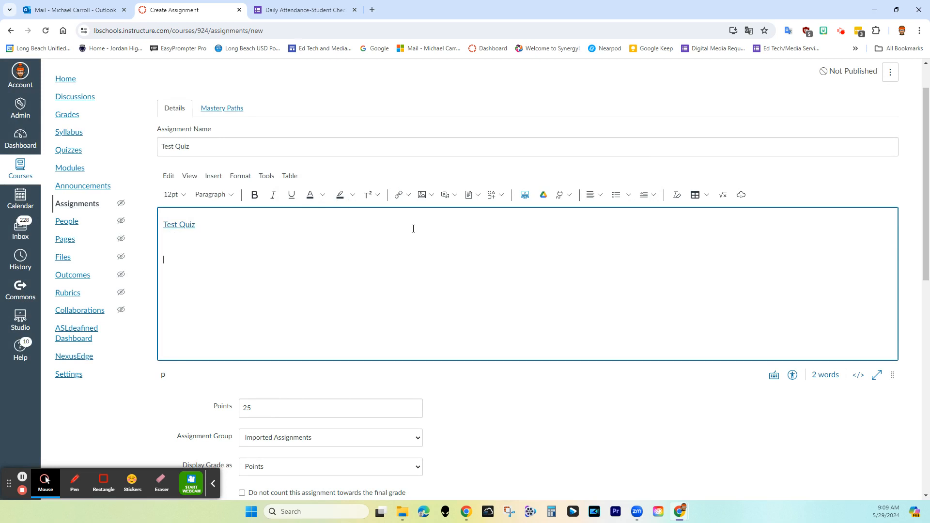
Switch to the Google Form and copy its embed HTML code from the send options
click(286, 10)
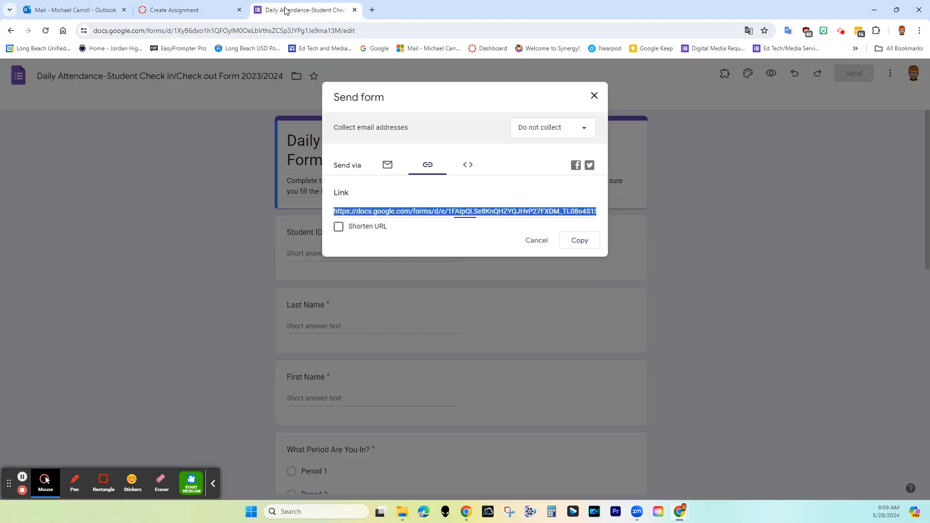
click(465, 167)
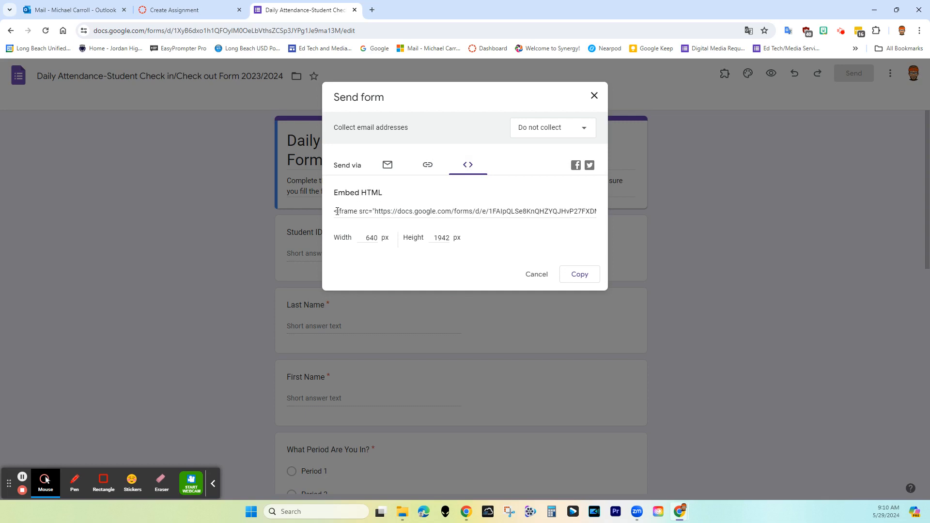
click(579, 274)
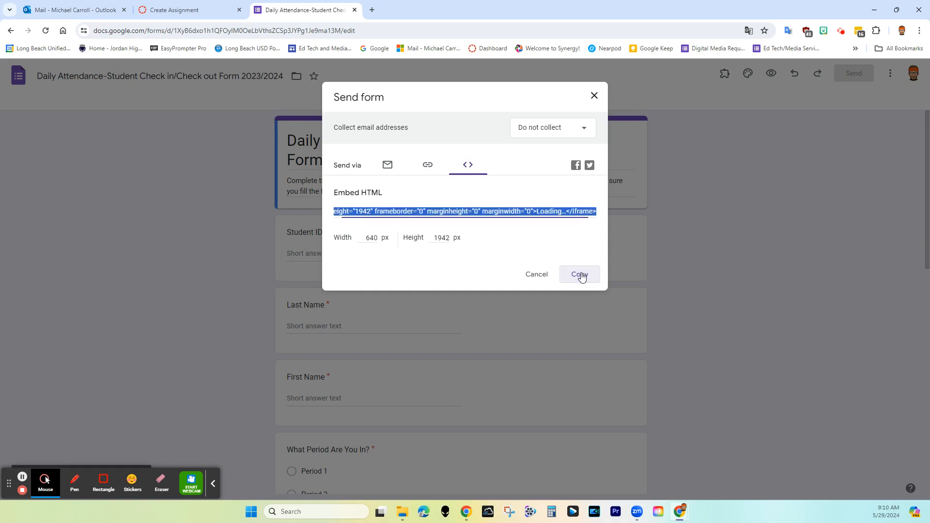
Return to the Canvas assignment and embed the form in the description below the Test Quiz link, using the copied code
click(187, 11)
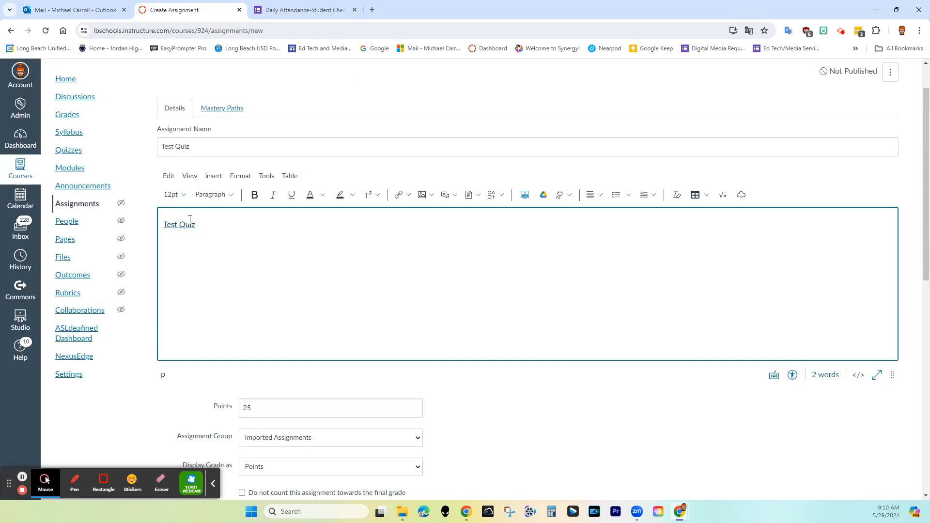
click(211, 177)
click(219, 307)
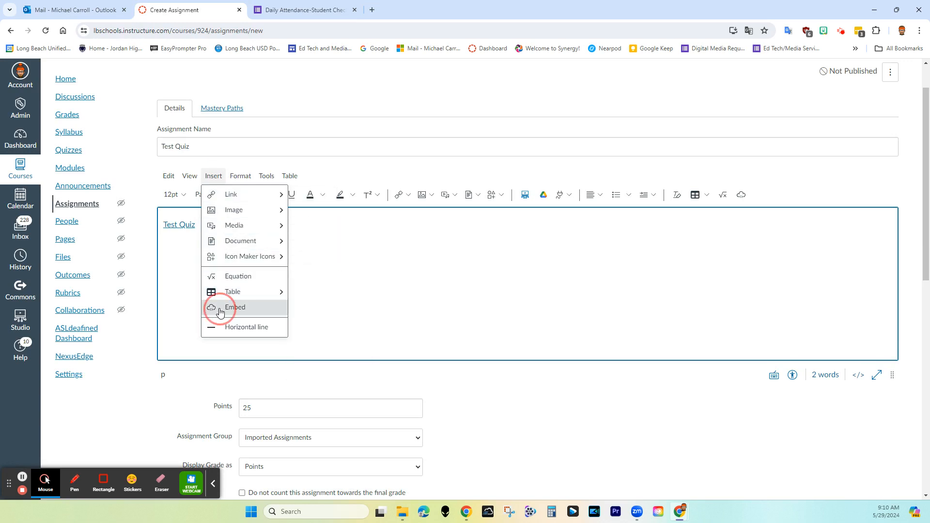
click(305, 285)
key(ctrl+v)
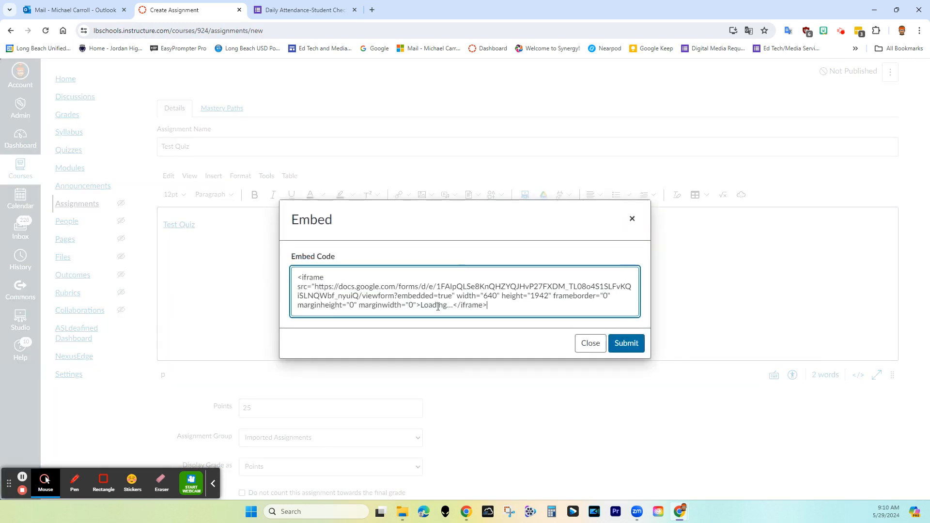
click(618, 340)
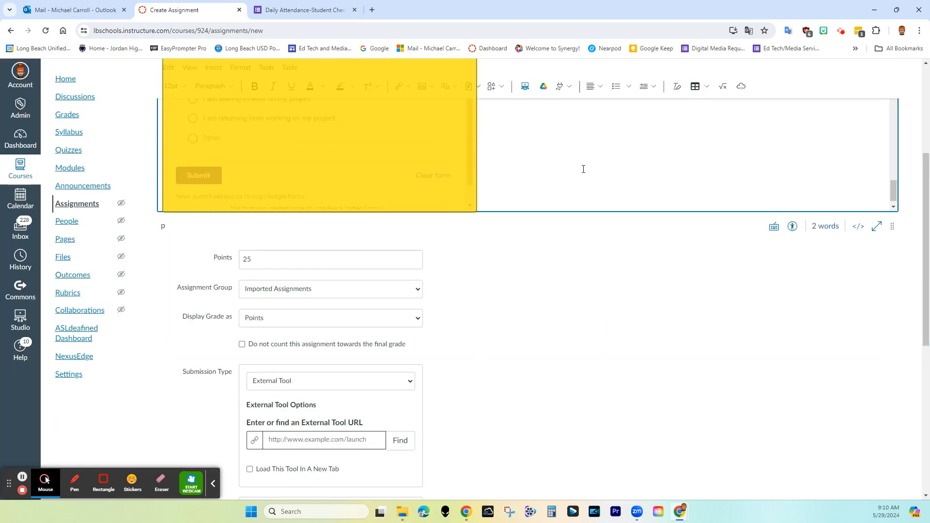
Enlarge the description editor's height and look through the embedded form's questions
drag(892, 226, 893, 497)
scroll(692, 297, up, 6)
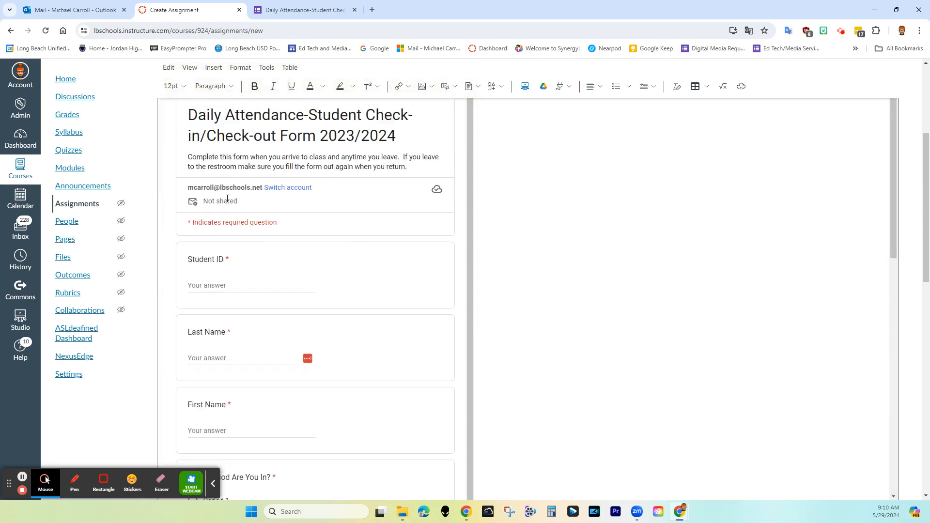
scroll(673, 332, up, 3)
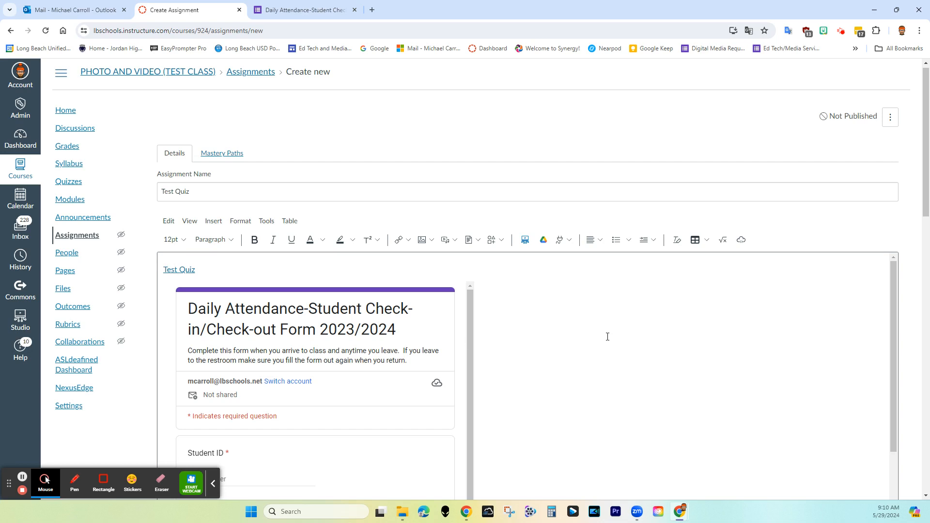
scroll(608, 337, down, 2)
scroll(607, 336, down, 5)
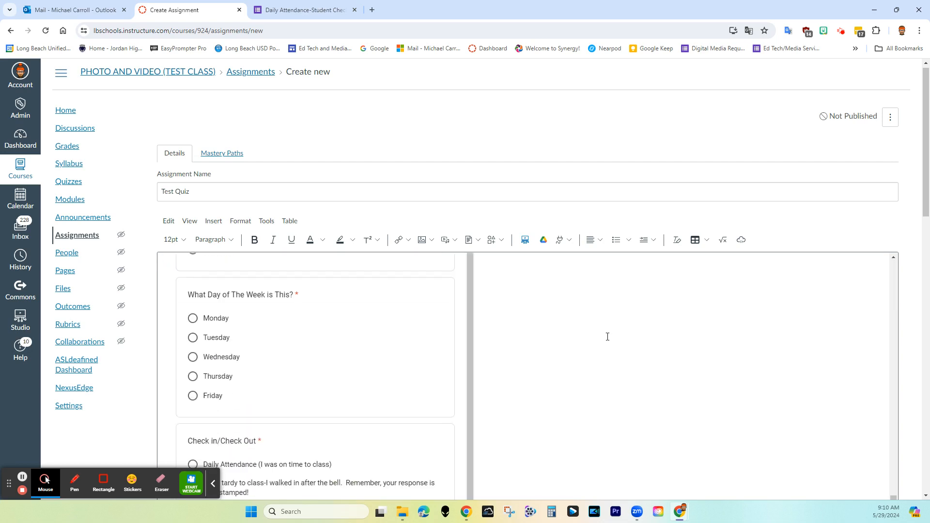
scroll(828, 240, down, 6)
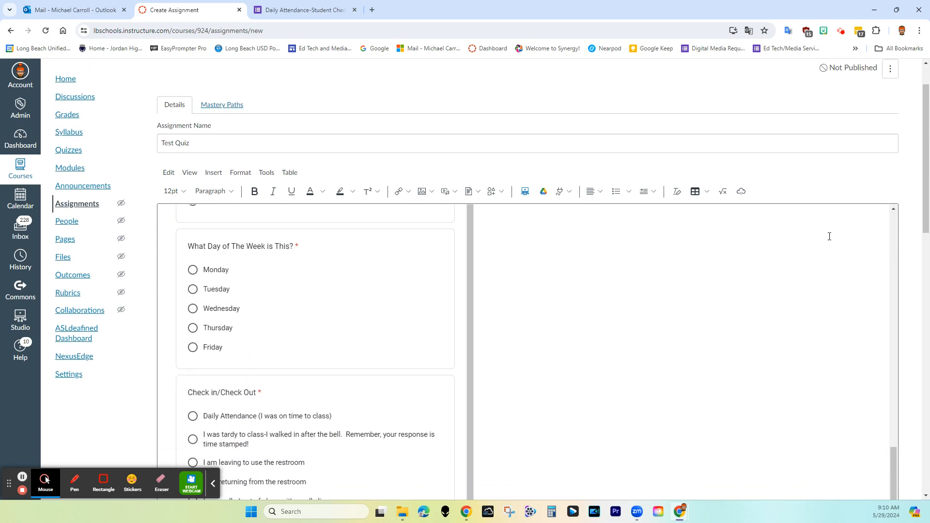
Review the assignment's points, assignment group, submission, Synergy sync and assign settings, and return to the start of the embedded form
scroll(828, 245, down, 5)
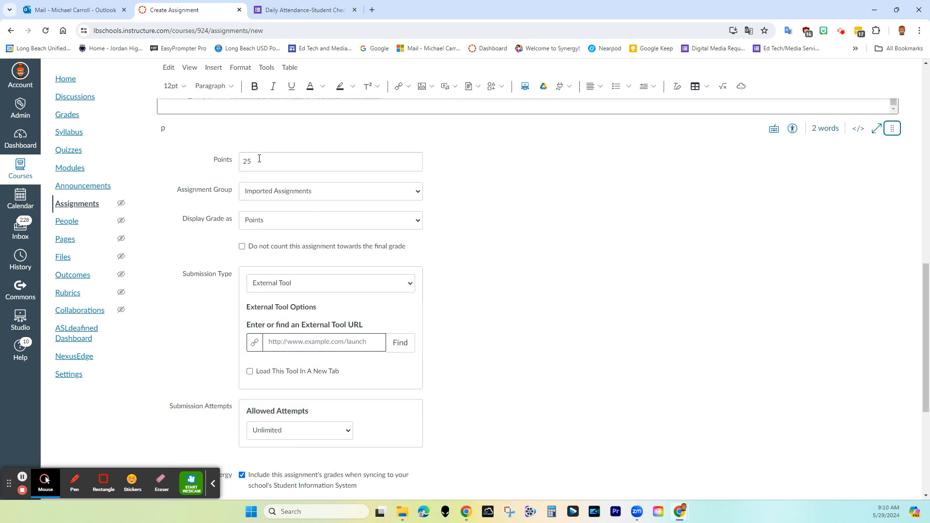
click(261, 198)
click(276, 194)
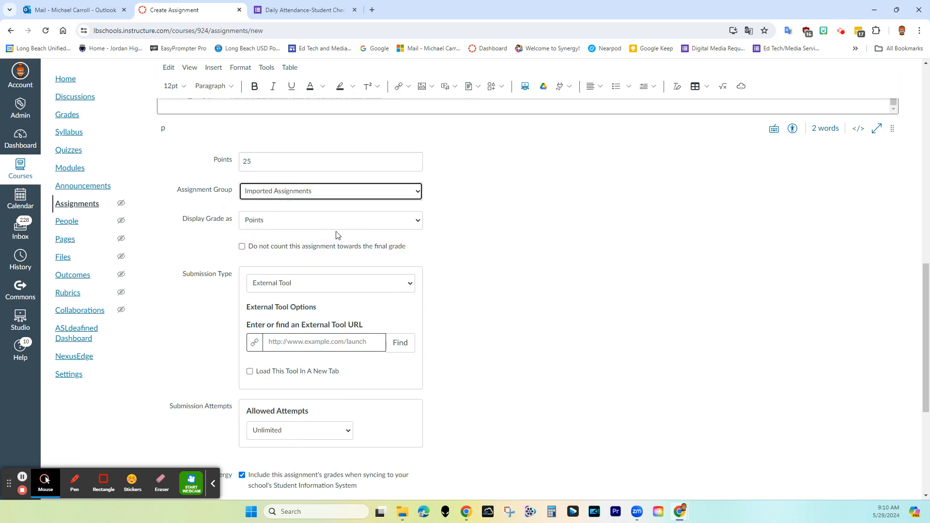
scroll(541, 284, down, 5)
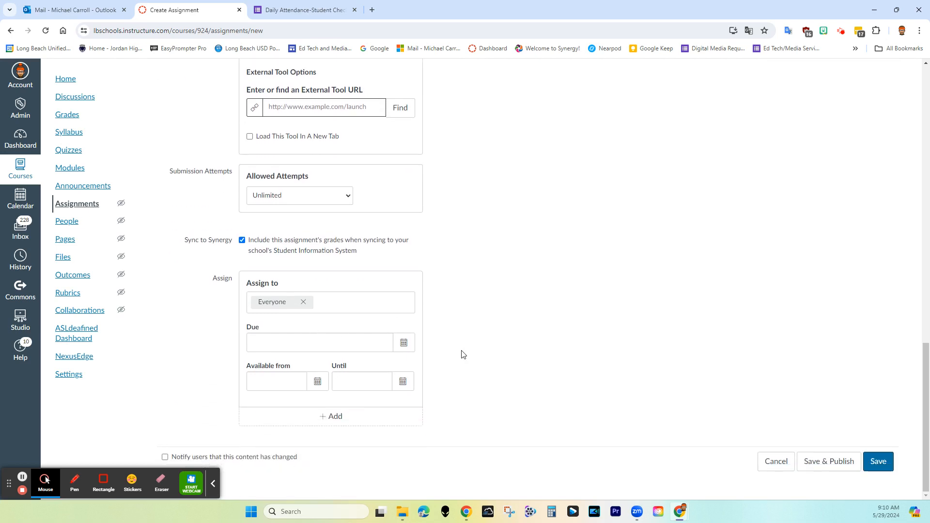
scroll(656, 393, up, 10)
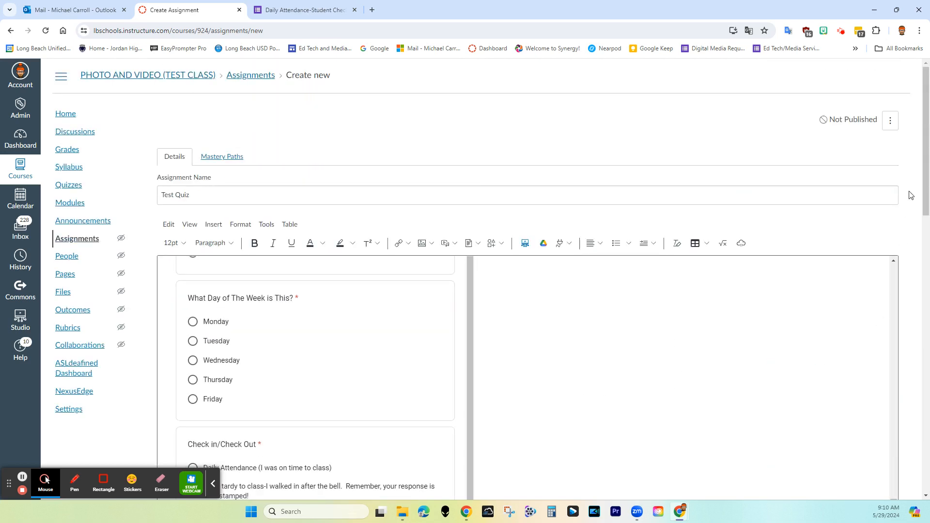
drag(925, 192, 927, 226)
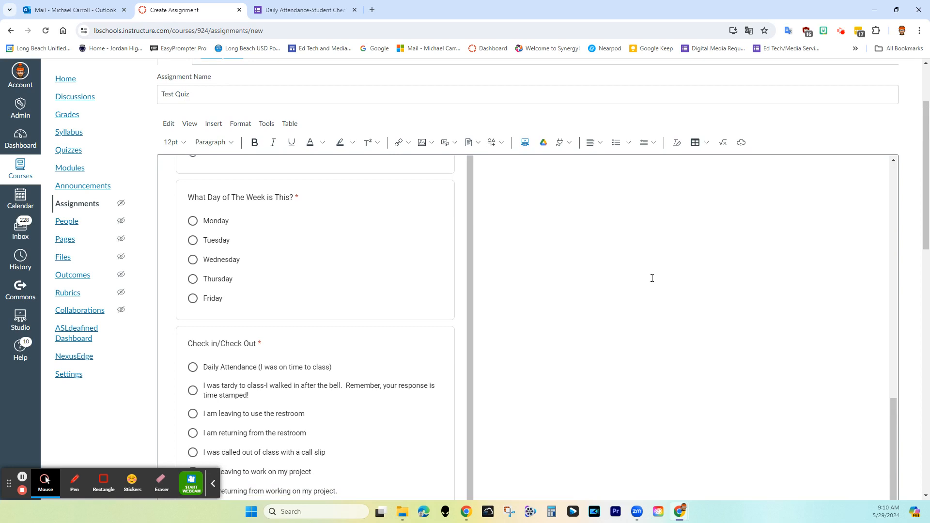
drag(892, 420, 894, 190)
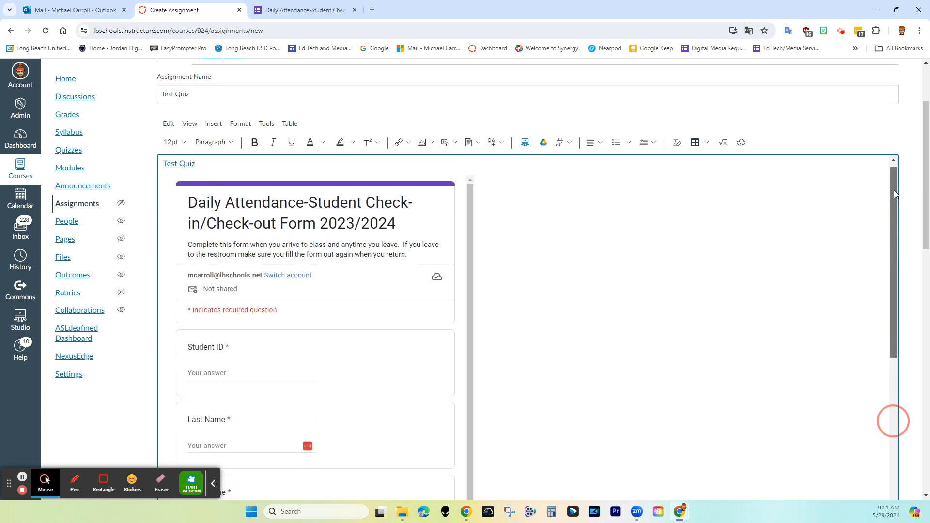
Switch to the Google Form, close the send dialog, and view the form's responses in Google Sheets
click(308, 14)
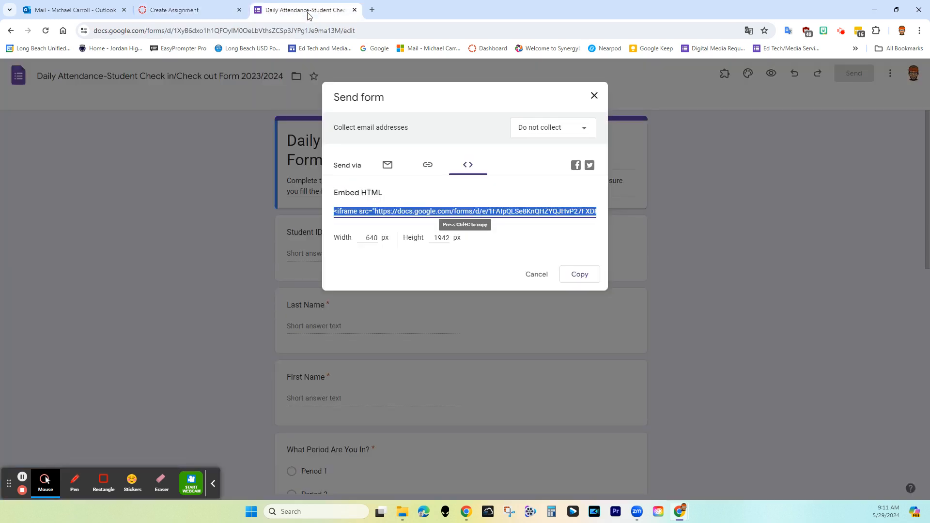
click(594, 96)
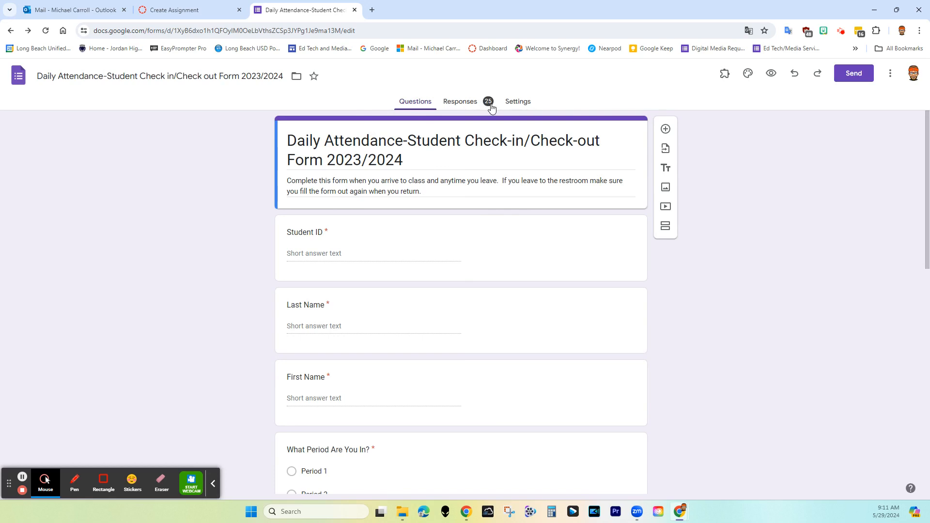
click(464, 103)
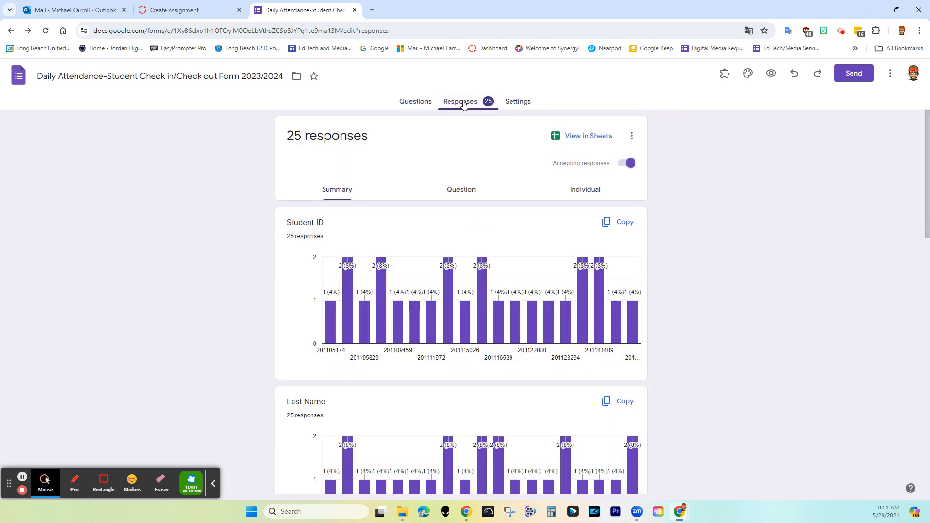
click(588, 138)
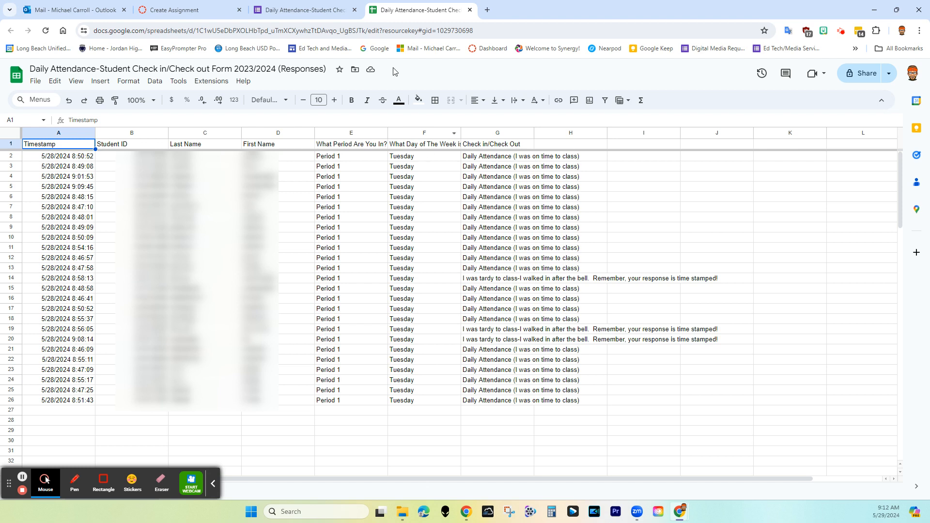
Go back to the embedded form in the Canvas assignment, check the Google Form's response summary, and return to the assignment
mouse_move(292, 10)
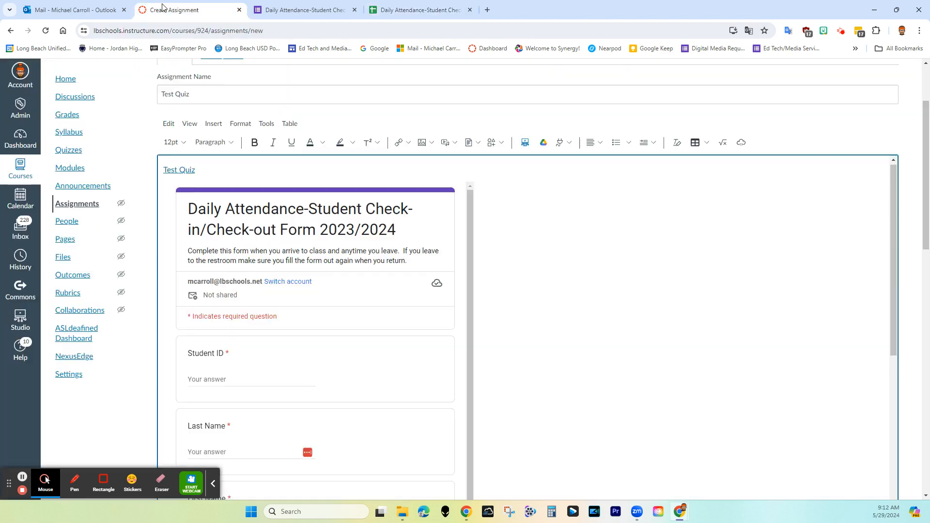
click(163, 7)
mouse_move(924, 196)
mouse_down()
mouse_move(927, 237)
mouse_move(919, 163)
mouse_move(923, 187)
mouse_up()
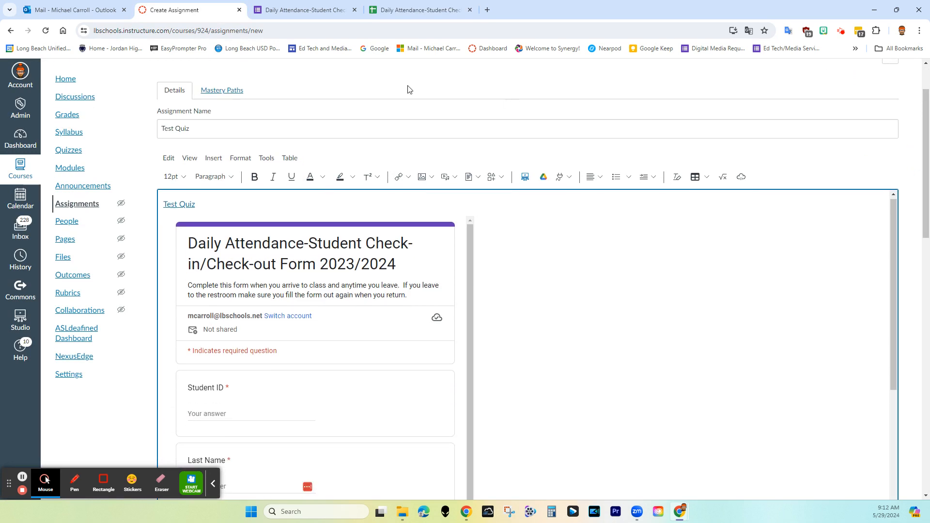
click(307, 11)
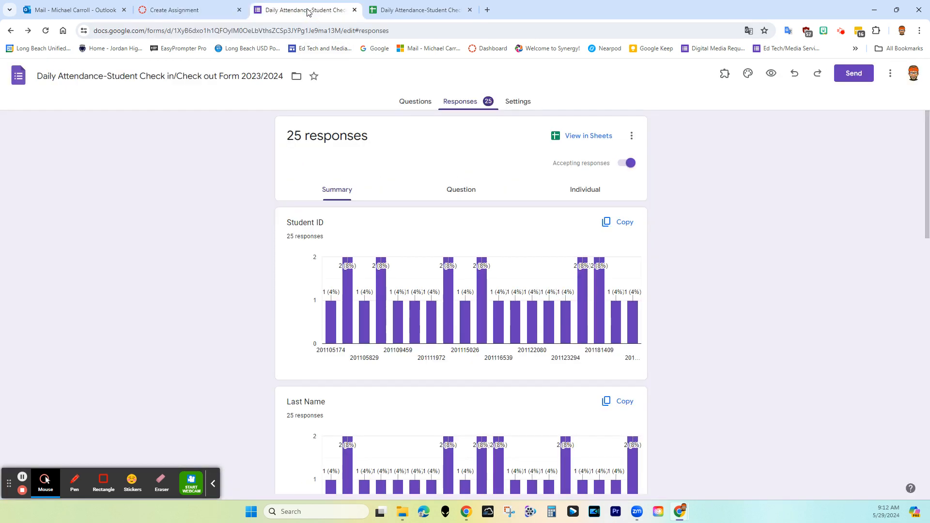
click(208, 7)
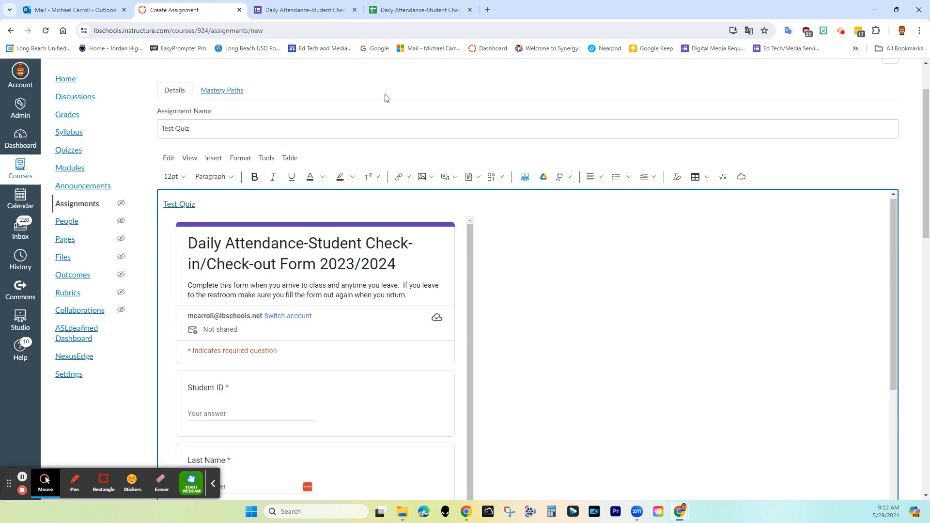